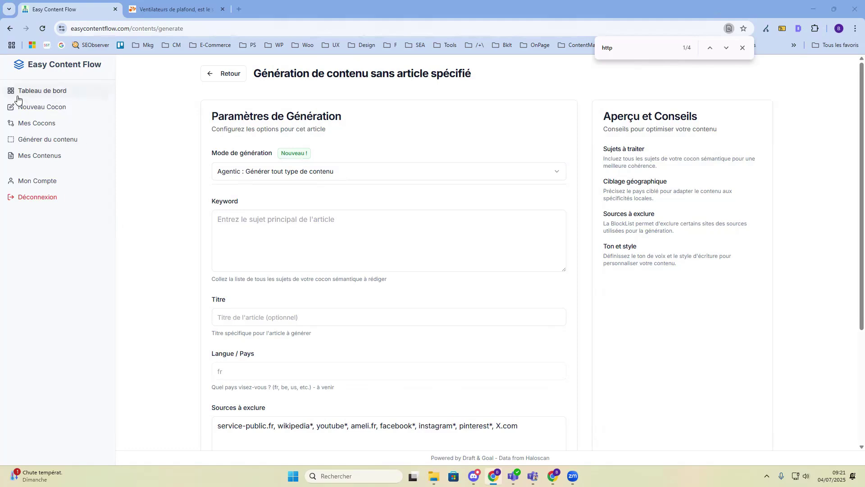
Open the content generation form and set the keyword to "avertissement canicule".
{"action": "left_click", "coordinate": [35, 90]}
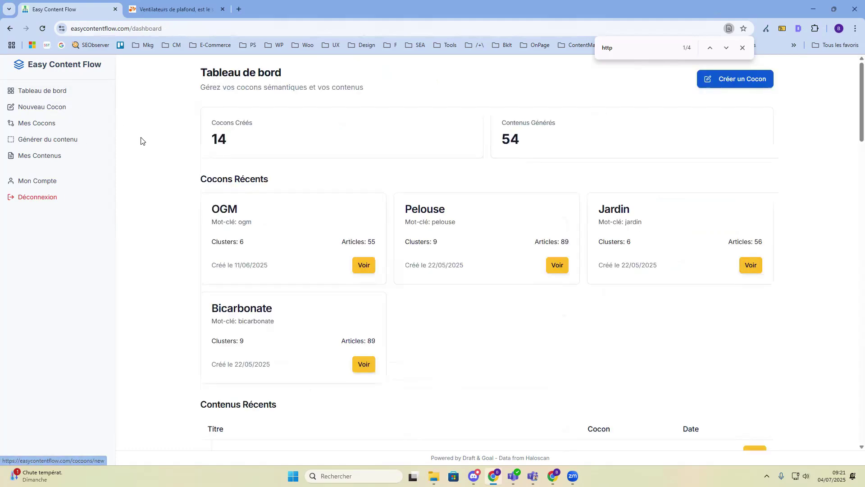
{"action": "left_click", "coordinate": [42, 144]}
{"action": "left_click", "coordinate": [236, 223]}
{"action": "type", "text": "avertissement canicule"}
Set the title to "Attention : la canicule frappe la France, voici tous les conseils pratiques pour vous en protéger".
{"action": "scroll", "coordinate": [268, 263], "scroll_direction": "down", "scroll_amount": 2}
{"action": "left_click", "coordinate": [233, 223]}
{"action": "type", "text": "Att"}
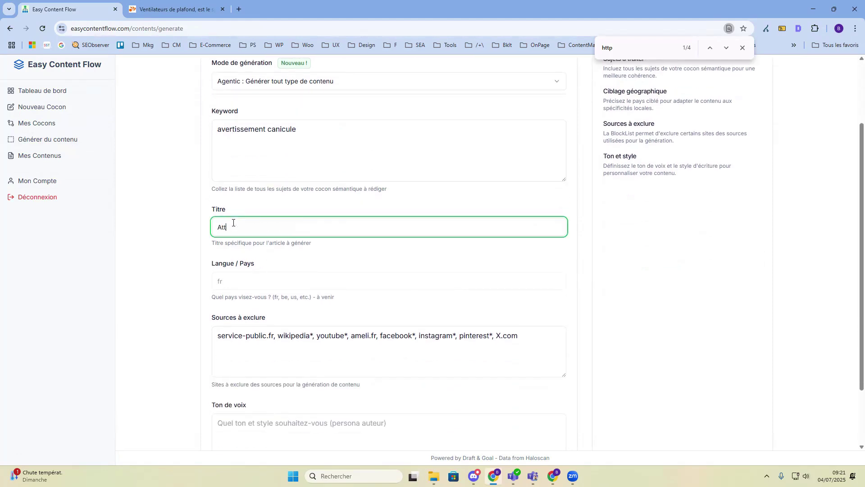
{"action": "type", "text": "ention : la canicule frappe la France, voici tous les "}
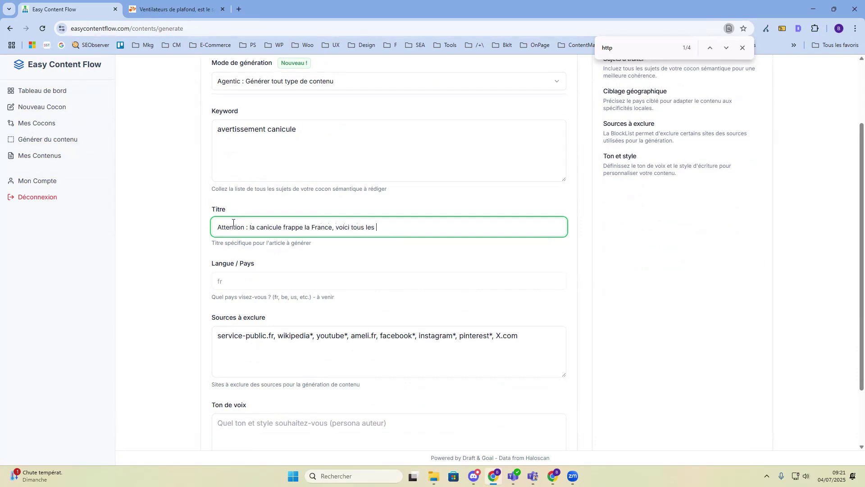
{"action": "type", "text": "conseils pratiques pour vous en protéger"}
Set the tone of voice to "didactique, proche du lecteur, approche détaillée, ton très fluide et un petit peu informel, conscient des problèmes engendrés par la canicule".
{"action": "scroll", "coordinate": [498, 303], "scroll_direction": "down", "scroll_amount": 2}
{"action": "left_click", "coordinate": [232, 350]}
{"action": "type", "text": "dida"}
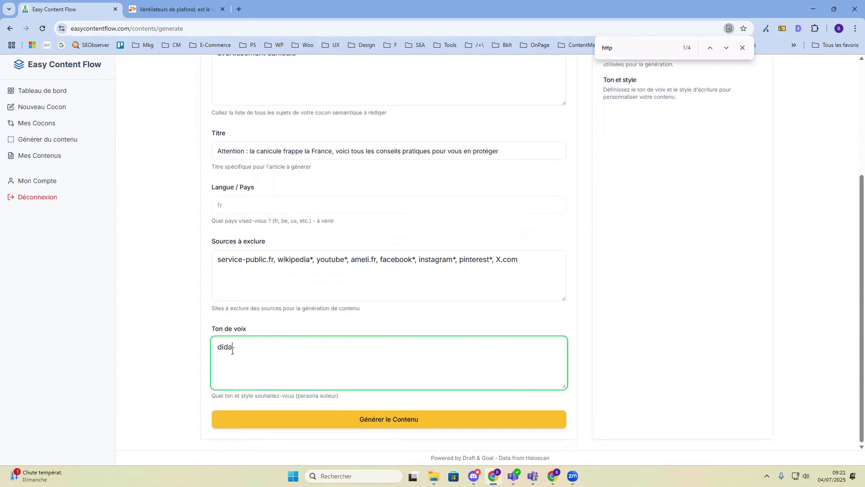
{"action": "type", "text": "ctique, proche du lecteur, approche détaillée"}
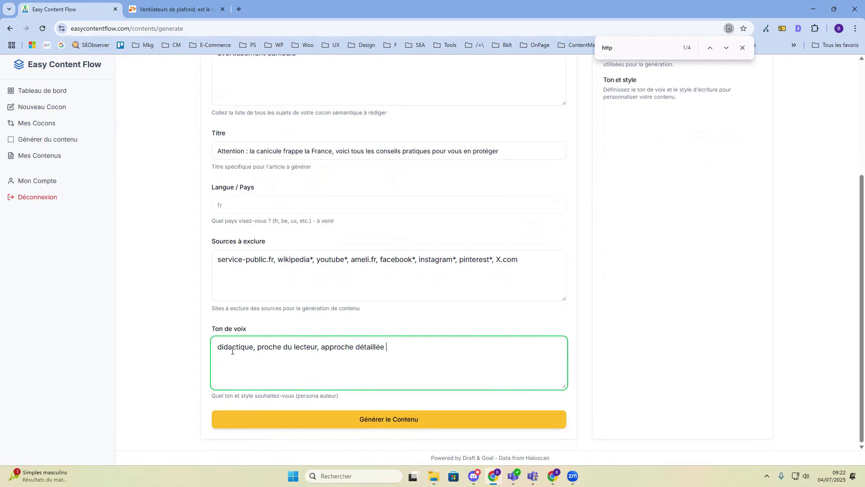
{"action": "key", "text": "BackSpace"}
{"action": "type", "text": ", ton t"}
{"action": "type", "text": "rès fluid"}
{"action": "type", "text": "e et un pe"}
{"action": "type", "text": "tit peu inf"}
{"action": "type", "text": "orn"}
{"action": "key", "text": "BackSpace"}
{"action": "type", "text": "mel, conscient des problèmes engendrés par la canicule"}
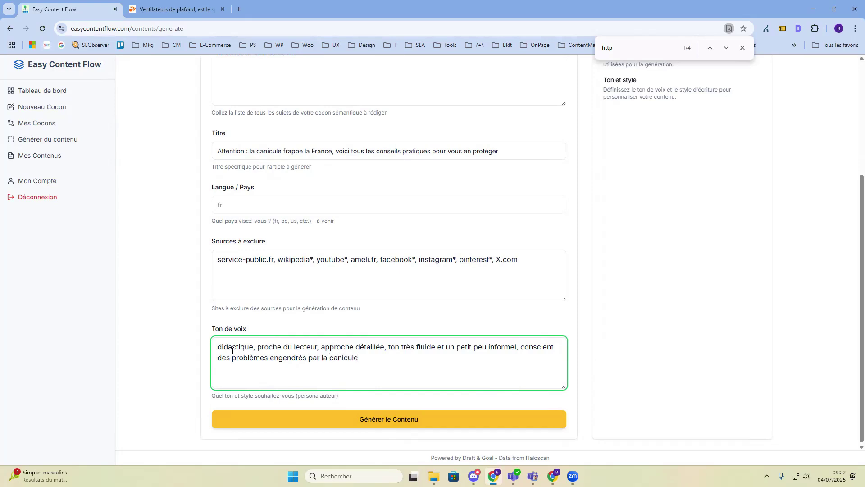
Append to the tone of voice ", donne de vrais conseils actionnables et faciles à mettre en pratique. Partage ces urls dans le contenu :".
{"action": "type", "text": ", donne de vrais conseils acti"}
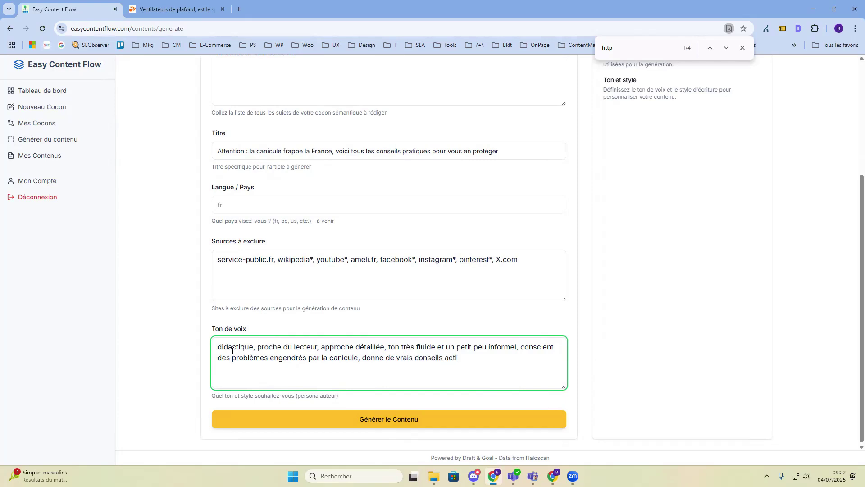
{"action": "type", "text": "onnables et faciles à mettre e"}
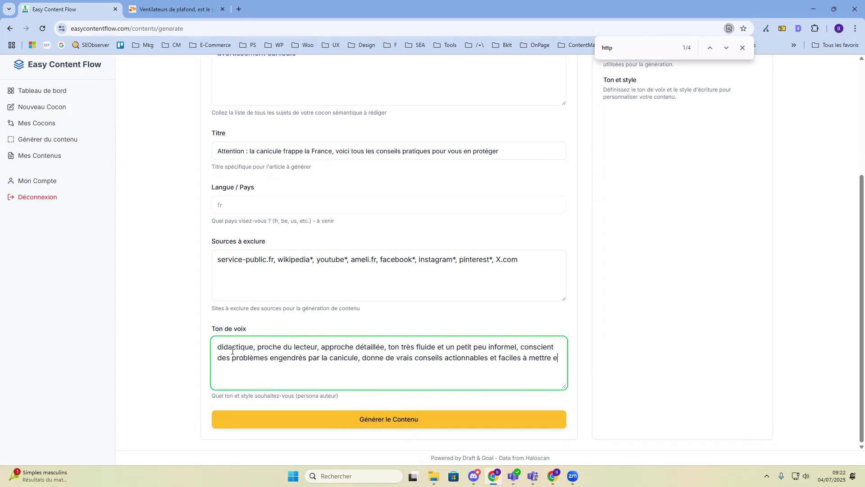
{"action": "type", "text": "n pratique. Partage ces url"}
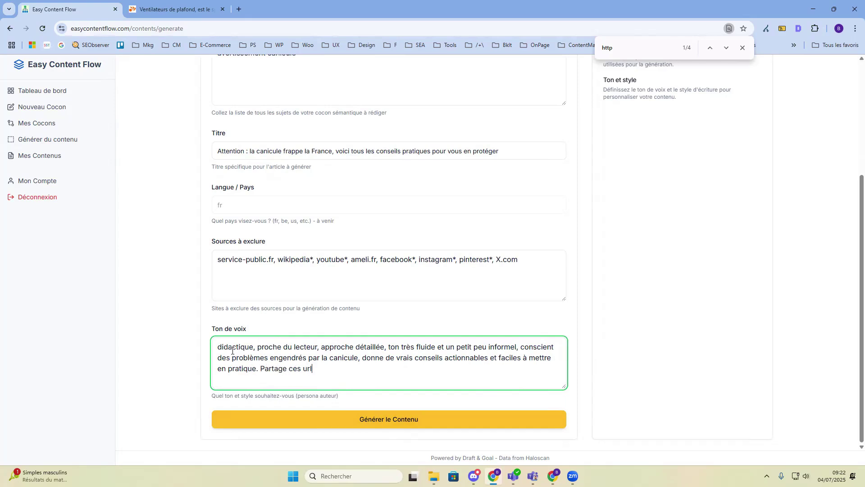
{"action": "type", "text": "s dans le contenu :"}
Copy the white IP44 outdoor ceiling fan's product link from ventilateurs-plafond.com and append it to the tone of voice, followed by a comma.
{"action": "left_click", "coordinate": [174, 9]}
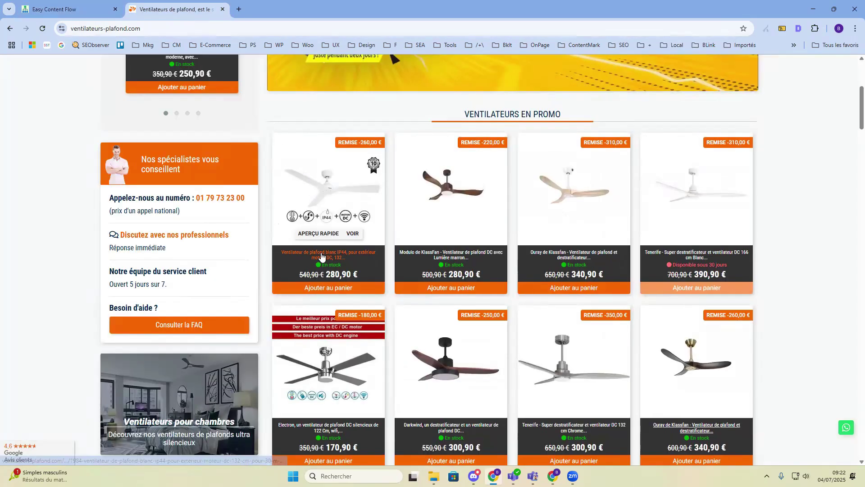
{"action": "right_click", "coordinate": [322, 257]}
{"action": "left_click", "coordinate": [371, 336]}
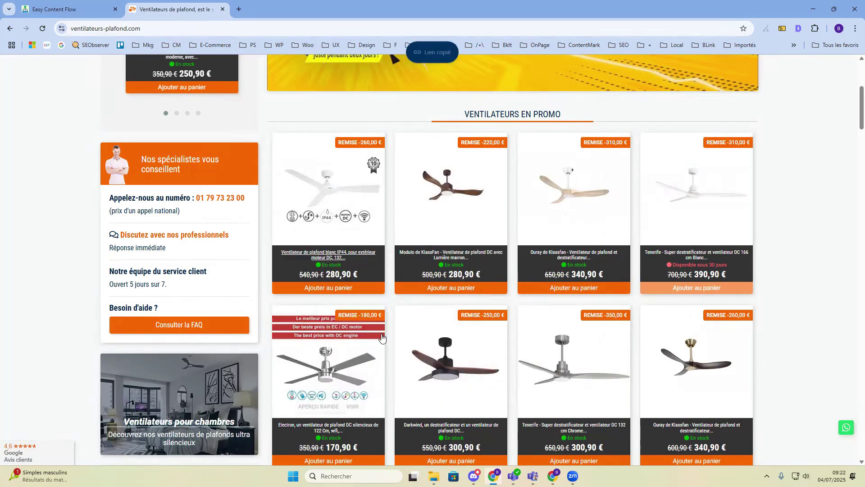
{"action": "key", "text": "ctrl+Tab"}
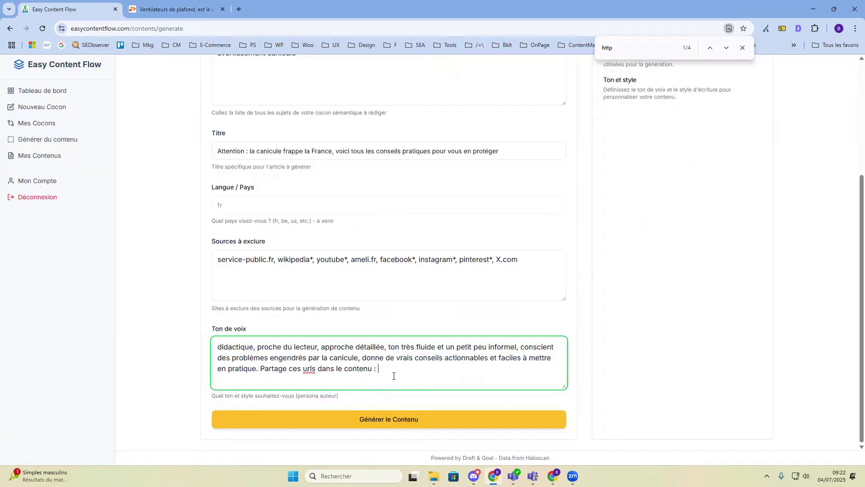
{"action": "type", "text": "https://www.ventilateurs-plafond.com/ventilateur-de-plafond-pour-exterieur/1984-ventilateur-de-plafond-blanc-ip44-pour-exterieur-moteur-dc-132-cm-pour-30-m-ultra-silencieux-waterwind-white-de-klassfan-8435525603009.html"}
{"action": "type", "text": ","}
Copy the Modulo de KlassFan fan's product link from the shop and append it to the tone of voice, followed by a comma.
{"action": "key", "text": "ctrl+Tab"}
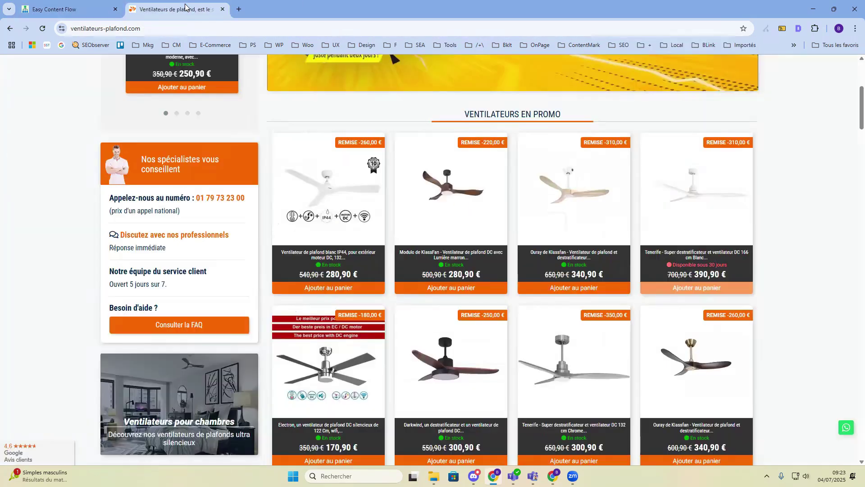
{"action": "right_click", "coordinate": [479, 255]}
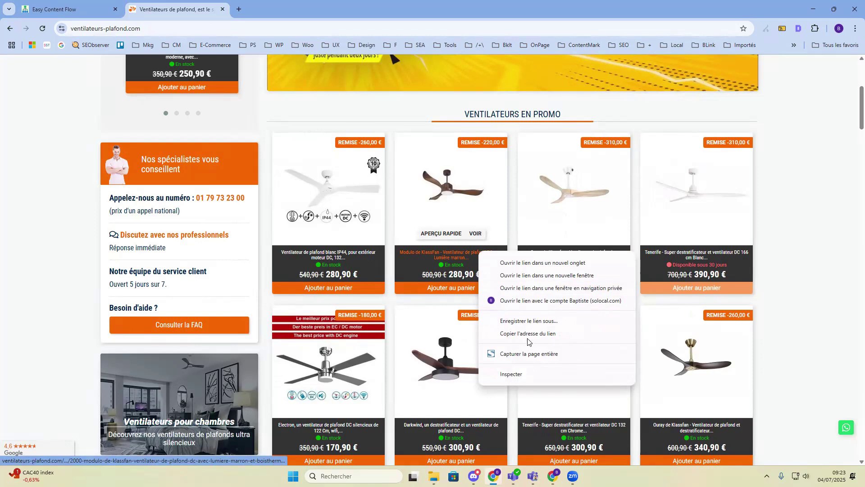
{"action": "left_click", "coordinate": [527, 335]}
{"action": "left_click", "coordinate": [43, 3]}
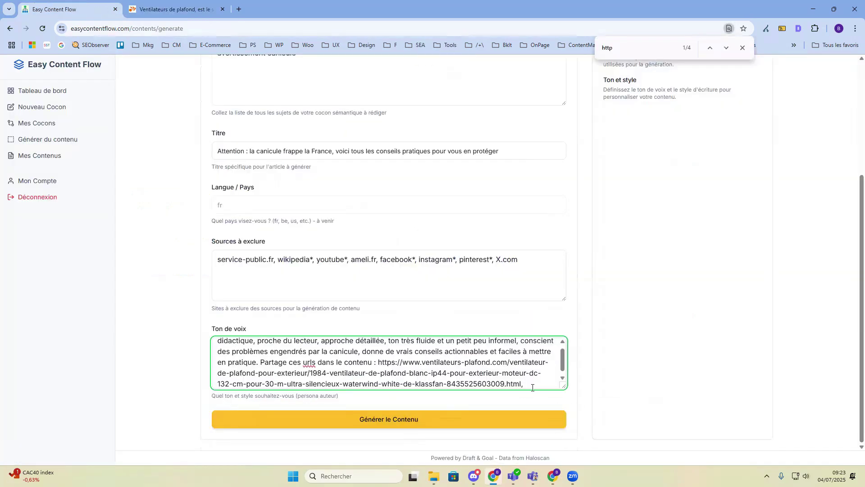
{"action": "type", "text": "https://www.ventilateurs-plafond.com/de-26-a-40-m-a-l/2000-modulo-de-klassfan-ventilateur-de-plafond-dc-avec-lumiere-marron-et-boisthermostat-ideal-pour-25-a-40-m-dc2p1wol1wo-8435525621959.html"}
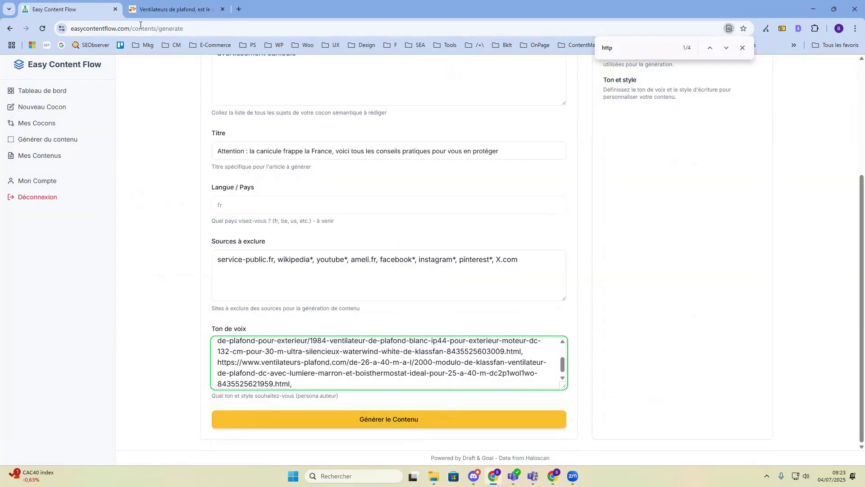
Copy the link of the light-wood Ouray de Klassfan fan on promotion and append it to the tone of voice, followed by a comma.
{"action": "key", "text": "ctrl+Tab"}
{"action": "right_click", "coordinate": [584, 253]}
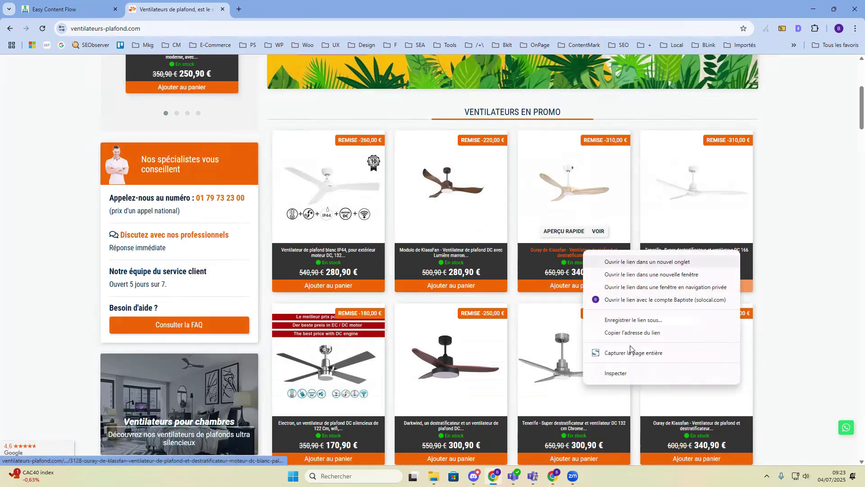
{"action": "left_click", "coordinate": [635, 332]}
{"action": "key", "text": "ctrl+Tab"}
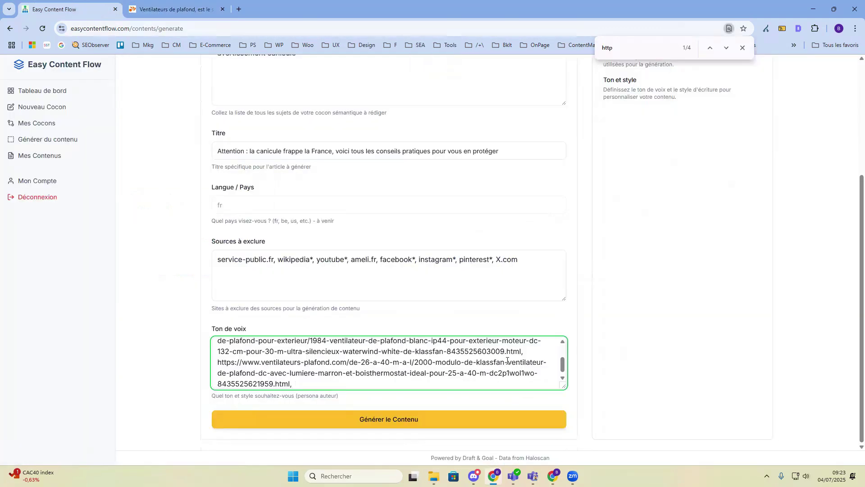
{"action": "type", "text": "https://www.ventilateurs-plafond.com/de-26-a-40-m-s-l/3128-ouray-de-klassfan-ventilateur-de-plafond-et-destratificateur-moteur-dc-blanc-pales-bois-clair-25-a-40-m-ouraydc4p7sw132-8435525629283.html"}
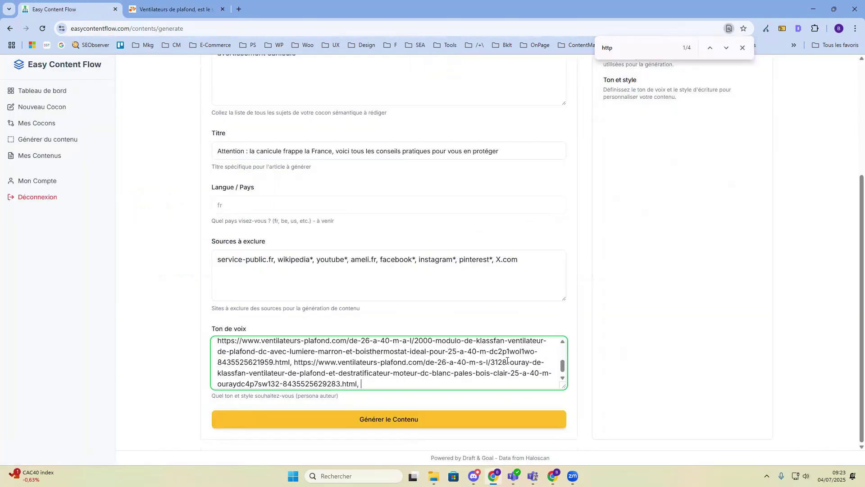
Copy the Electron 122 cm silent DC fan's product link from the shop and append it to the tone of voice.
{"action": "left_click", "coordinate": [191, 6]}
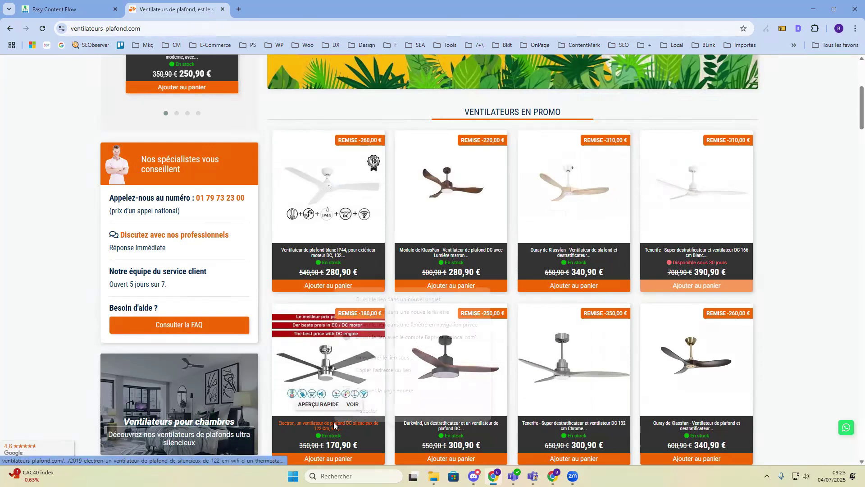
{"action": "right_click", "coordinate": [336, 417]}
{"action": "left_click", "coordinate": [387, 369]}
{"action": "key", "text": "ctrl+shift+Tab"}
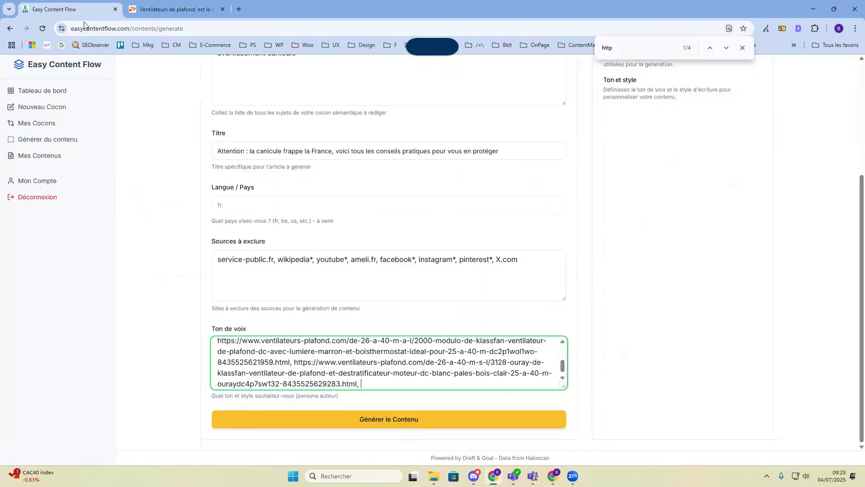
{"action": "type", "text": "https://www.ventilateurs-plafond.com/de-16-a-20-m-a-l/2019-electron-un-ventilateur-de-plafond-dc-silencieux-de-122-cm-wifi-d-un-thermostat-et-une-plaque-led-3-tons-et-dimmable-8435525602989.html"}
Add "écrit au nom de Stopcanicule.fr" after a blank line in the tone of voice and generate the content.
{"action": "key", "text": "Return"}
{"action": "key", "text": "Return"}
{"action": "type", "text": "éc"}
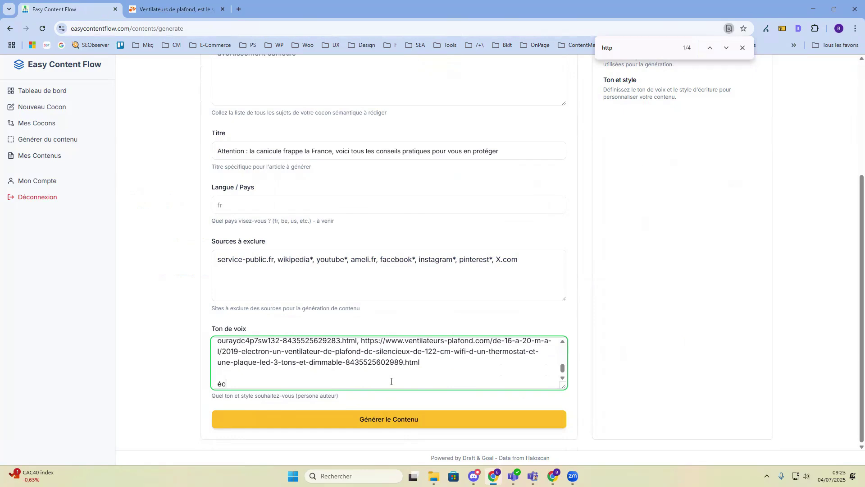
{"action": "type", "text": "rit au nom de Stopcanicule.fr"}
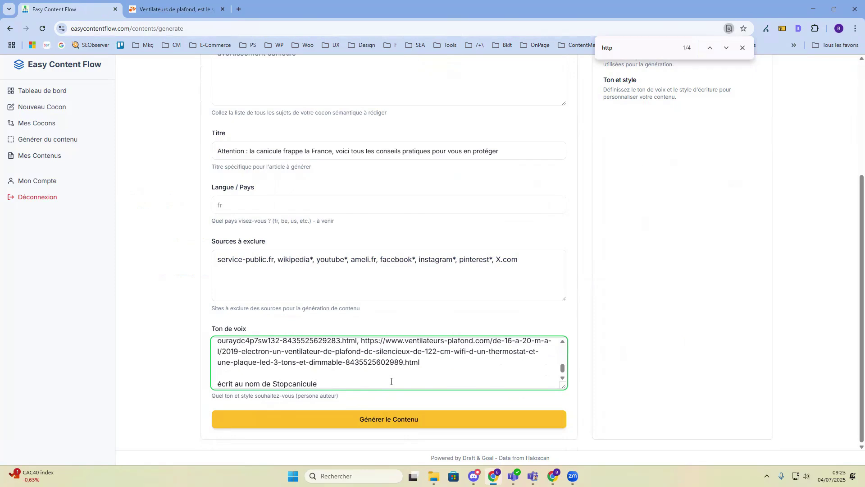
{"action": "left_click", "coordinate": [397, 424]}
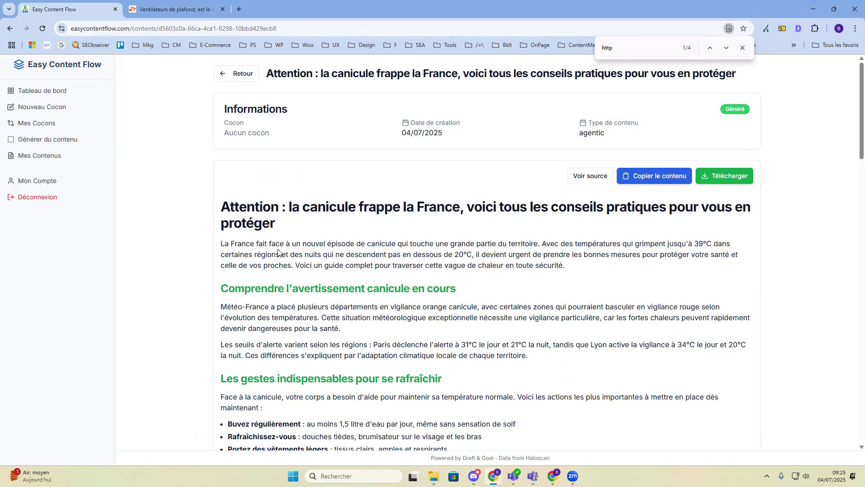
Examine the generated heatwave article from its introduction through the section on efficient ventilation solutions.
{"action": "scroll", "coordinate": [310, 239], "scroll_direction": "down", "scroll_amount": 1}
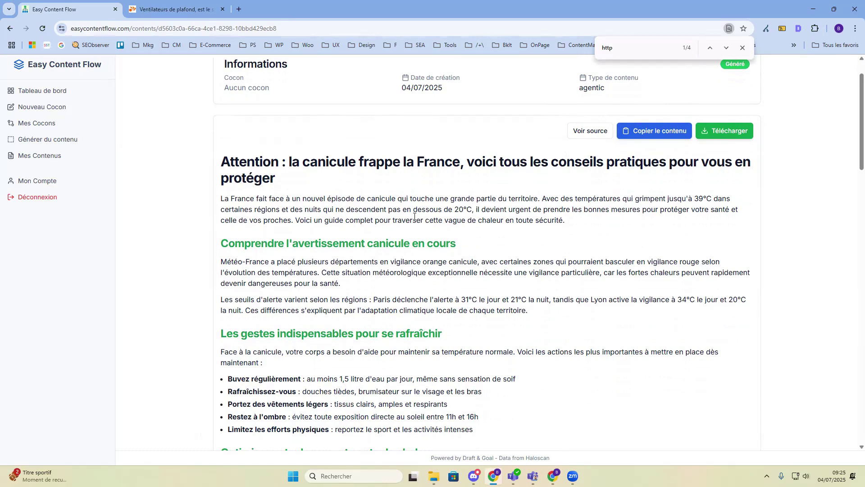
{"action": "scroll", "coordinate": [414, 216], "scroll_direction": "down", "scroll_amount": 1}
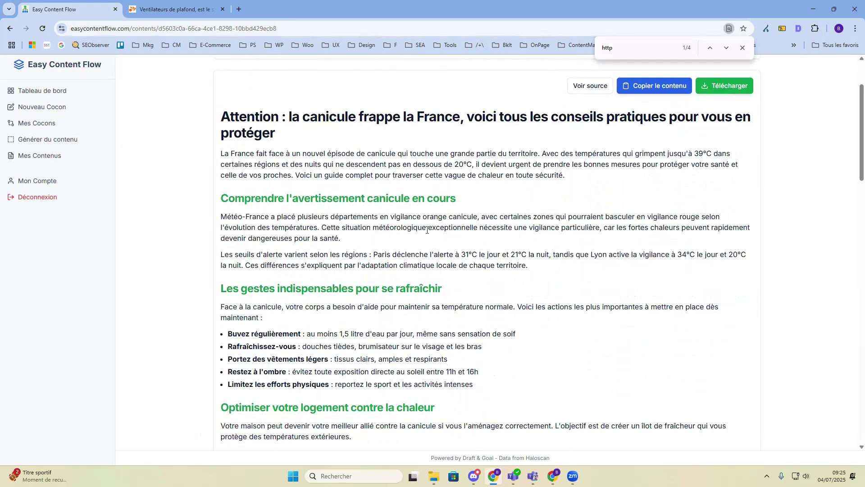
{"action": "scroll", "coordinate": [450, 232], "scroll_direction": "down", "scroll_amount": 2}
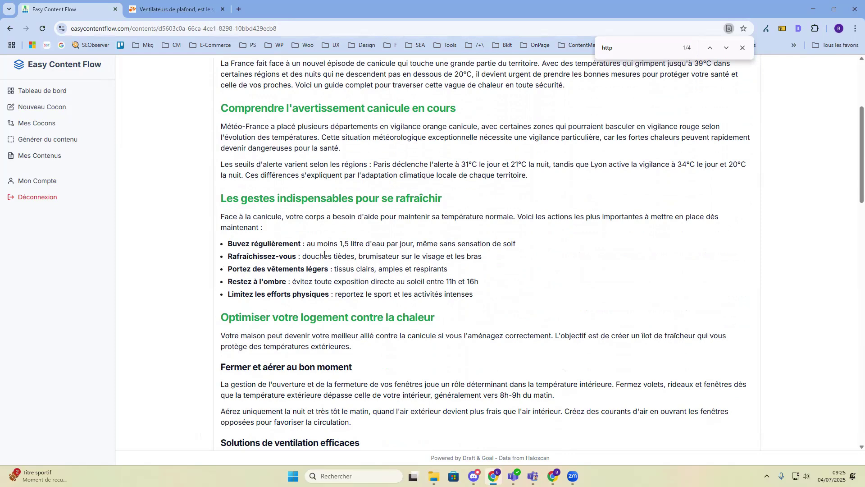
{"action": "scroll", "coordinate": [325, 255], "scroll_direction": "down", "scroll_amount": 2}
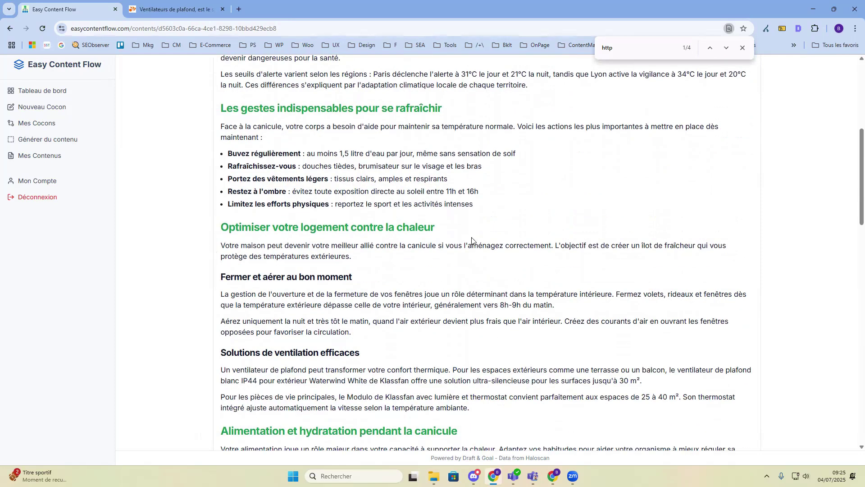
{"action": "scroll", "coordinate": [378, 242], "scroll_direction": "down", "scroll_amount": 2}
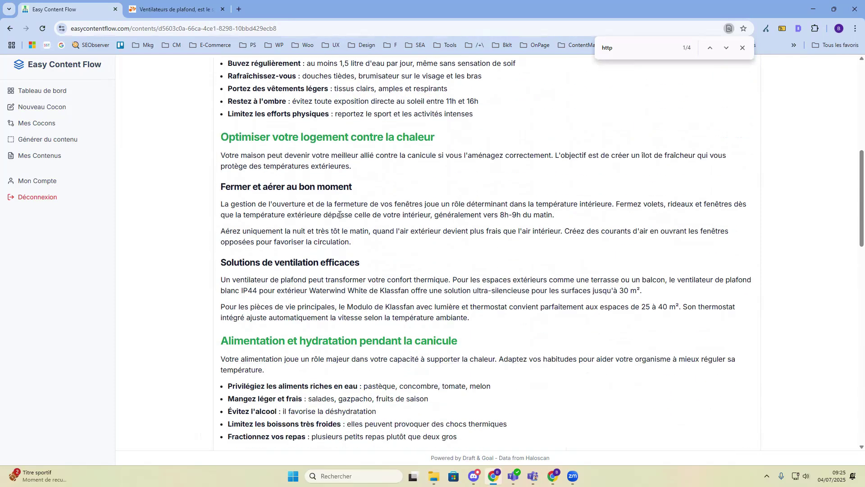
{"action": "scroll", "coordinate": [546, 224], "scroll_direction": "down", "scroll_amount": 1}
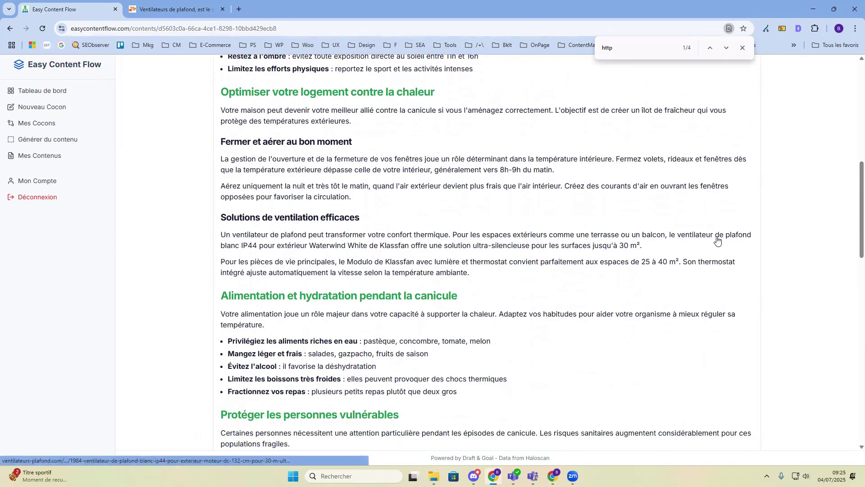
Check the article's link to the white IP44 outdoor fan by opening its product page in a new tab, and return to the article.
{"action": "right_click", "coordinate": [712, 241]}
{"action": "left_click", "coordinate": [631, 249]}
{"action": "left_click", "coordinate": [132, 4]}
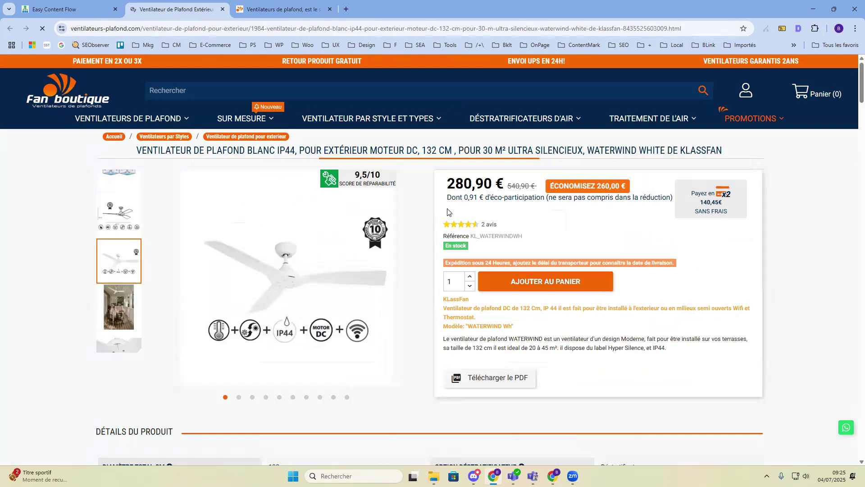
{"action": "left_click", "coordinate": [93, 6]}
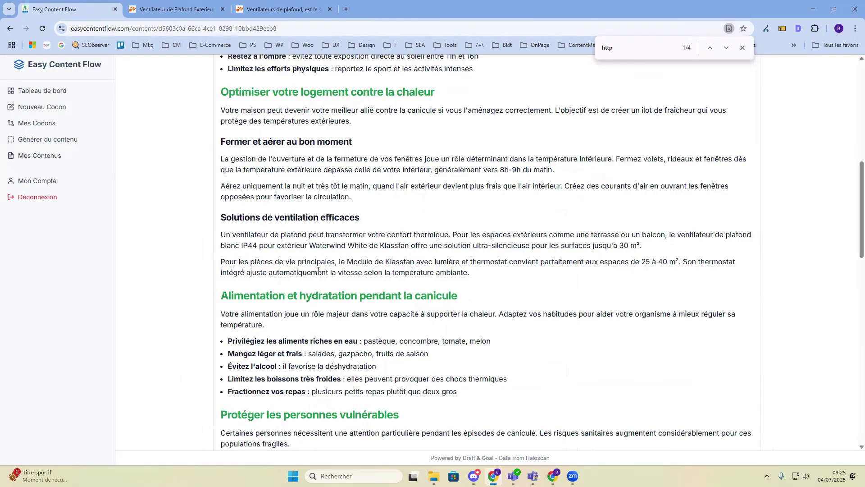
Check the article's Modulo de Klassfan link by opening it in a new tab, and return to the article.
{"action": "right_click", "coordinate": [400, 263]}
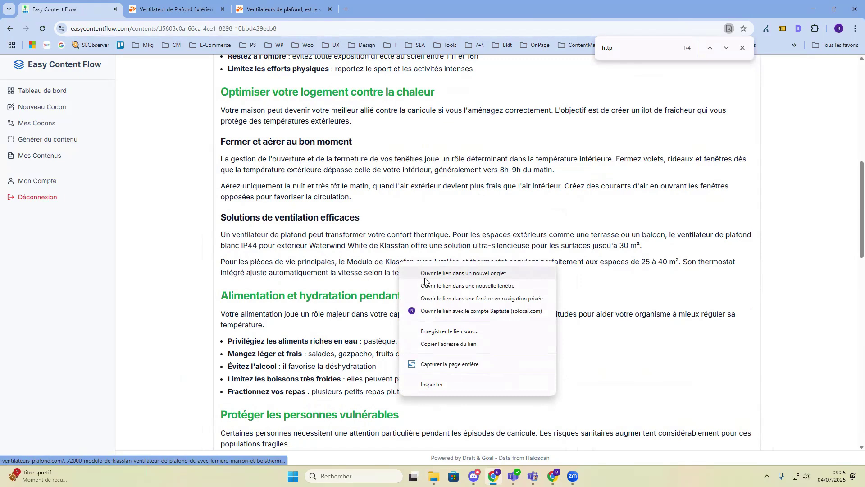
{"action": "left_click", "coordinate": [450, 274]}
{"action": "left_click", "coordinate": [279, 9]}
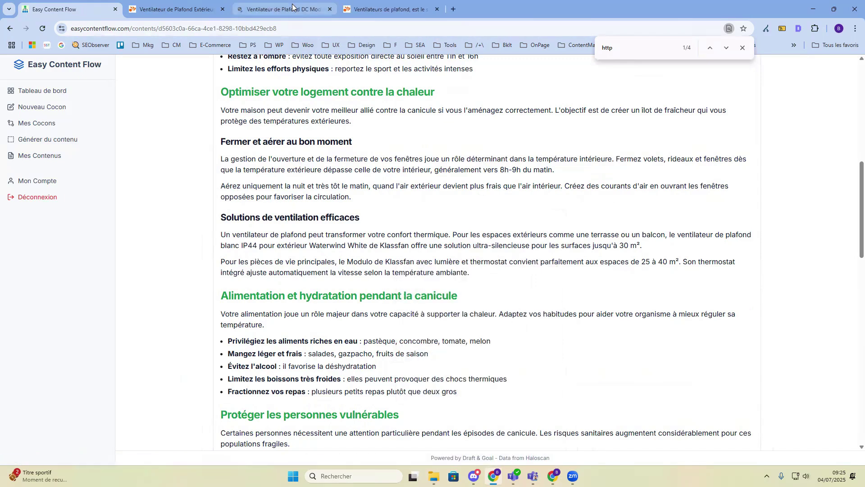
{"action": "left_click", "coordinate": [81, 5]}
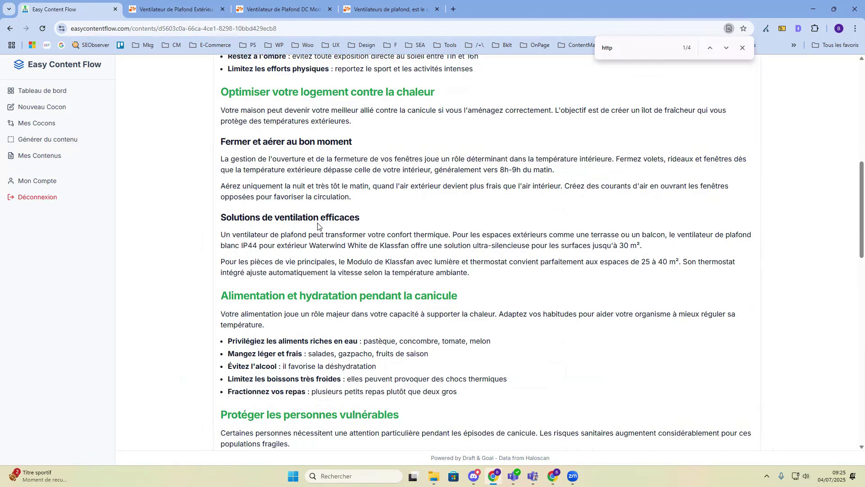
Show the article's HTML source and search it for "http" to examine the inserted product links.
{"action": "scroll", "coordinate": [315, 226], "scroll_direction": "down", "scroll_amount": 4}
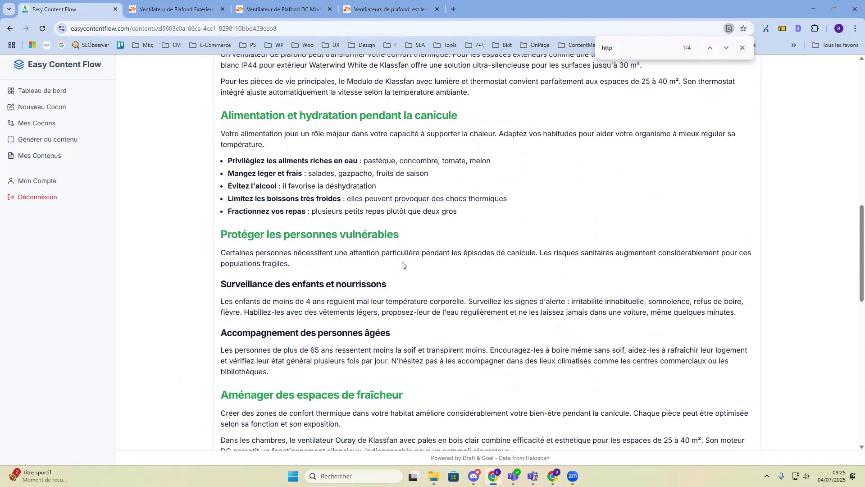
{"action": "scroll", "coordinate": [590, 212], "scroll_direction": "up", "scroll_amount": 6}
{"action": "scroll", "coordinate": [590, 212], "scroll_direction": "up", "scroll_amount": 8}
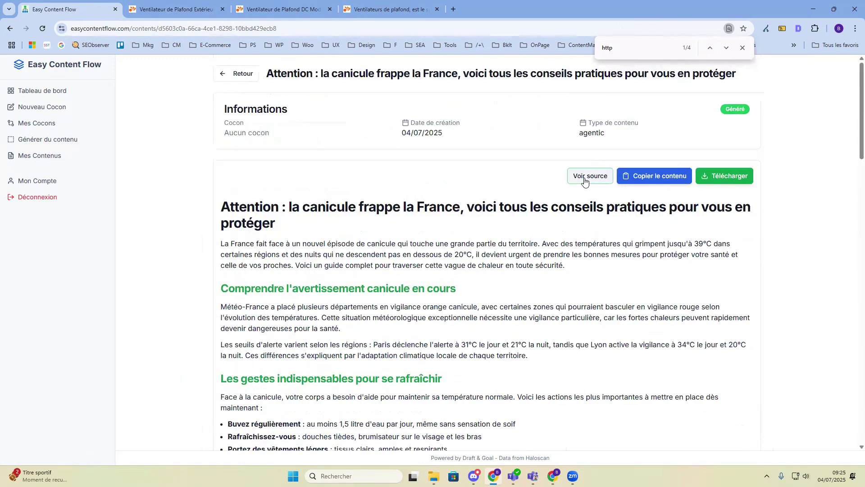
{"action": "left_click", "coordinate": [586, 176]}
{"action": "key", "text": "ctrl+f"}
{"action": "type", "text": "http"}
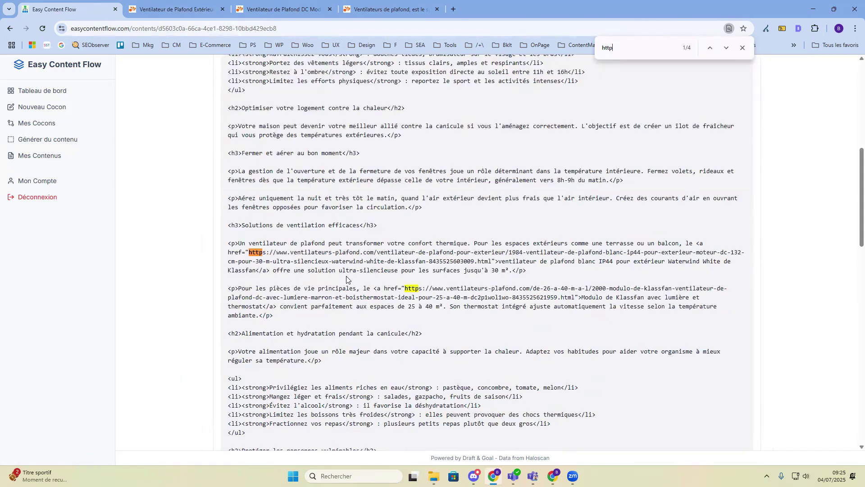
{"action": "scroll", "coordinate": [426, 288], "scroll_direction": "down", "scroll_amount": 10}
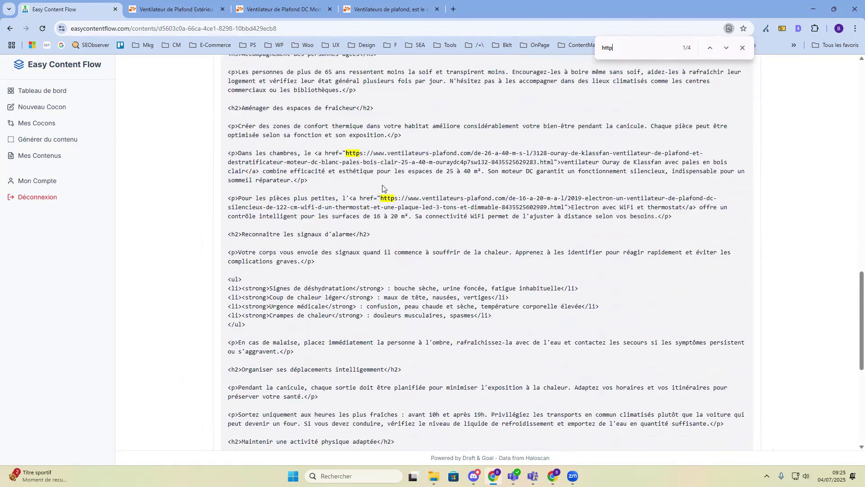
{"action": "scroll", "coordinate": [419, 248], "scroll_direction": "up", "scroll_amount": 7}
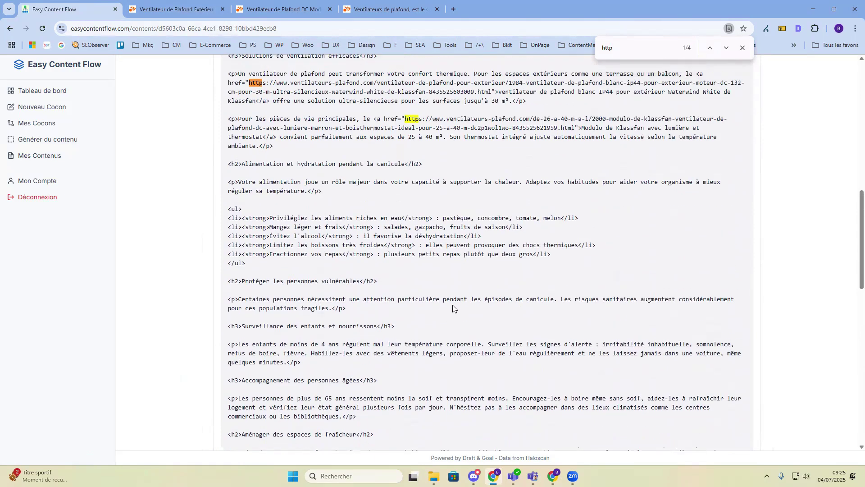
{"action": "scroll", "coordinate": [453, 308], "scroll_direction": "up", "scroll_amount": 6}
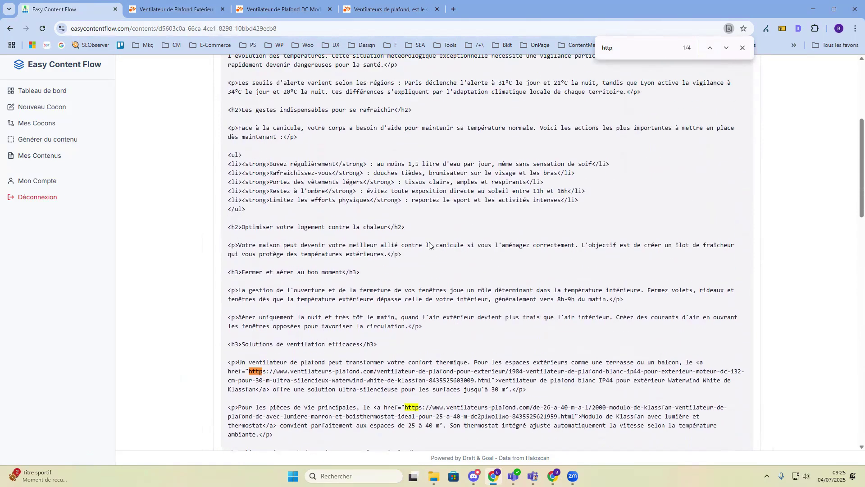
{"action": "scroll", "coordinate": [429, 245], "scroll_direction": "up", "scroll_amount": 5}
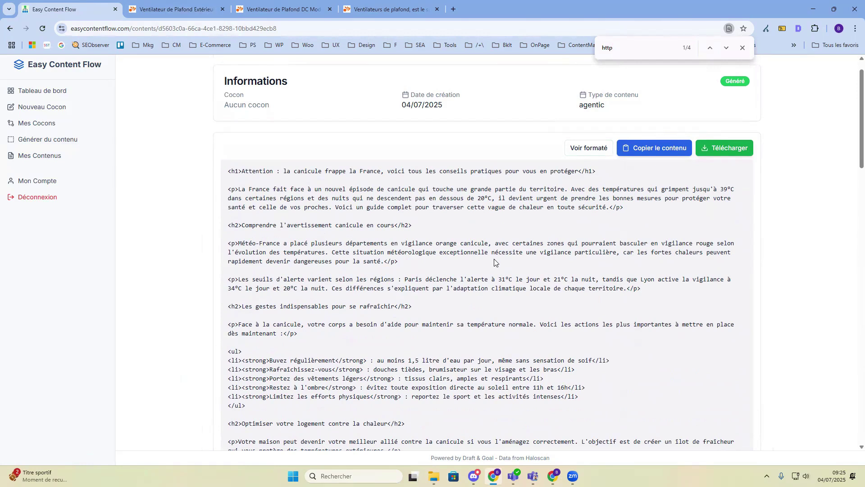
Return to the formatted view and read the article down to the hotline number under "Ressources et contacts utiles", highlighting that number.
{"action": "left_click", "coordinate": [582, 150]}
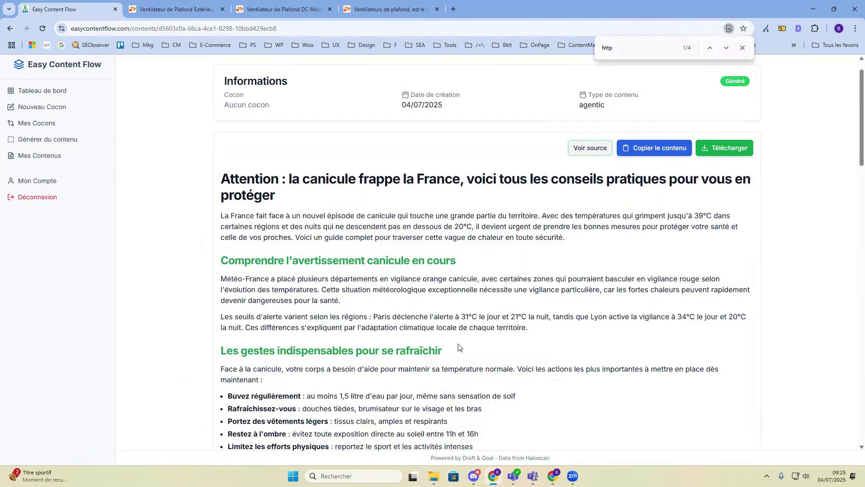
{"action": "scroll", "coordinate": [459, 347], "scroll_direction": "down", "scroll_amount": 15}
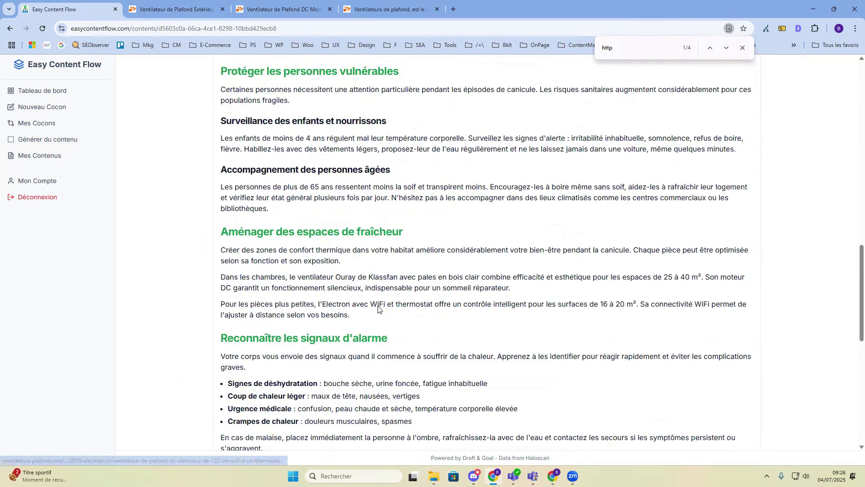
{"action": "scroll", "coordinate": [448, 296], "scroll_direction": "down", "scroll_amount": 6}
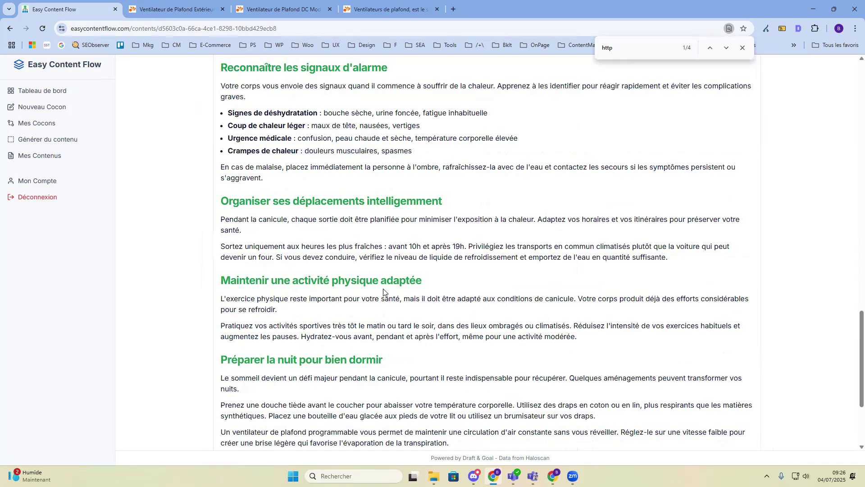
{"action": "scroll", "coordinate": [383, 292], "scroll_direction": "down", "scroll_amount": 3}
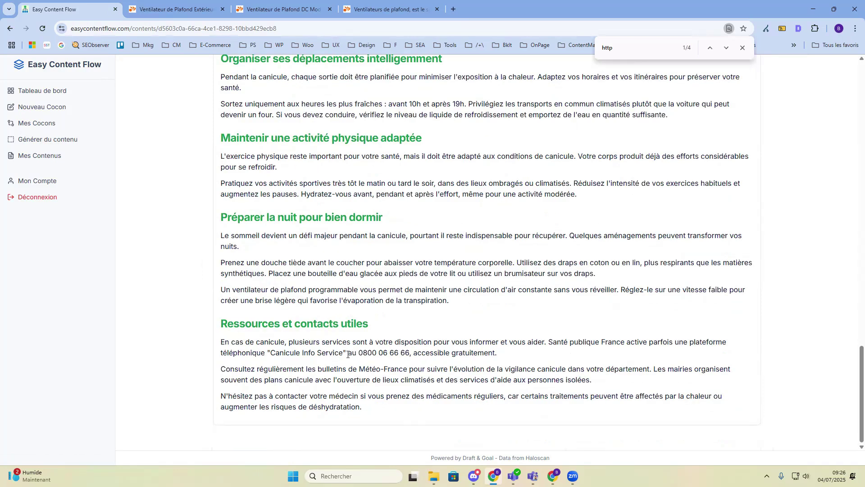
{"action": "left_click_drag", "start_coordinate": [358, 354], "coordinate": [411, 356]}
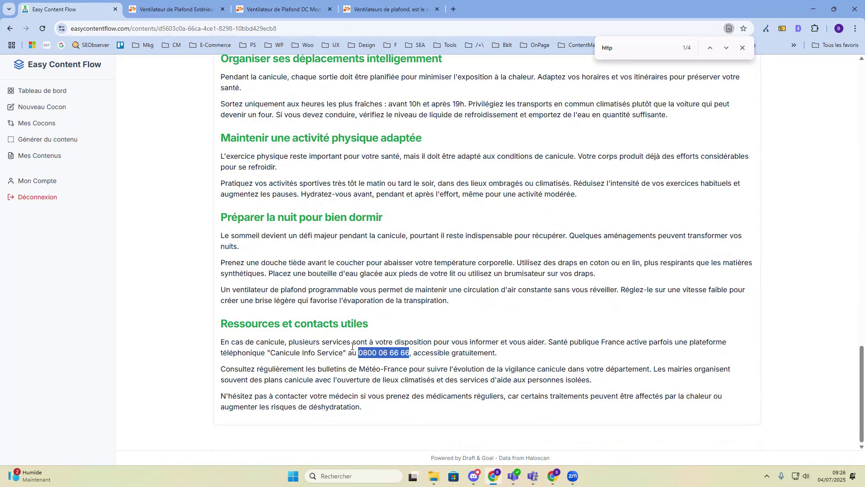
{"action": "scroll", "coordinate": [464, 364], "scroll_direction": "up", "scroll_amount": 4}
{"action": "left_click_drag", "start_coordinate": [453, 372], "coordinate": [455, 371]}
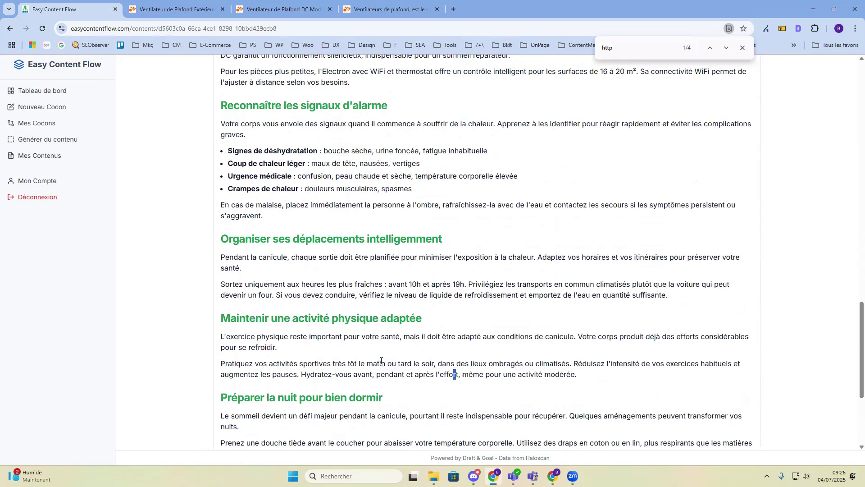
Highlight the room size recommended for the Ouray de Klassfan fan and review the sizes given under "Solutions de ventilation efficaces".
{"action": "scroll", "coordinate": [440, 361], "scroll_direction": "up", "scroll_amount": 5}
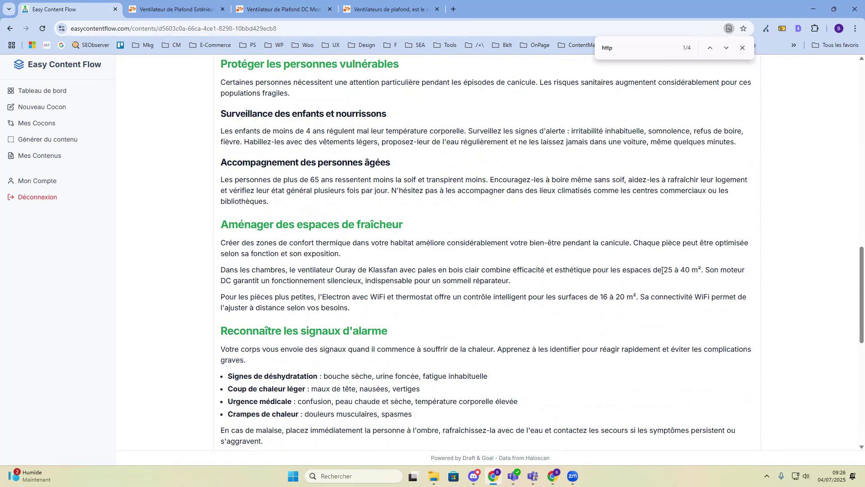
{"action": "left_click_drag", "start_coordinate": [664, 270], "coordinate": [702, 267]}
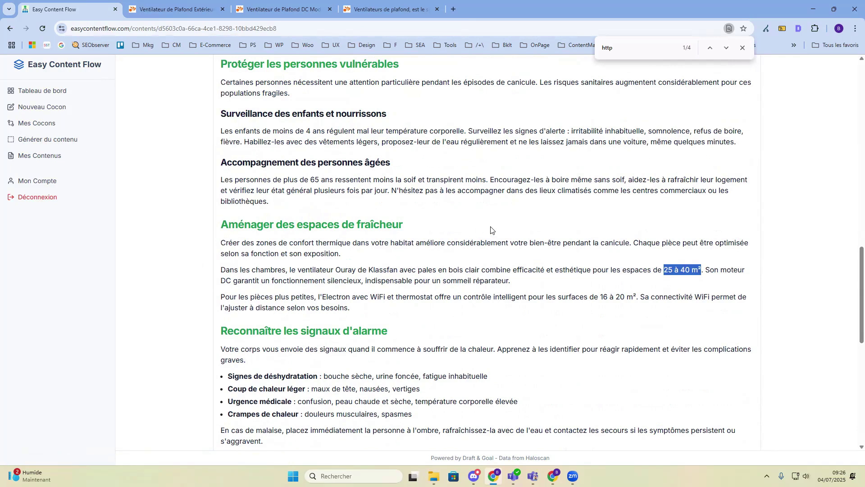
{"action": "scroll", "coordinate": [477, 244], "scroll_direction": "up", "scroll_amount": 5}
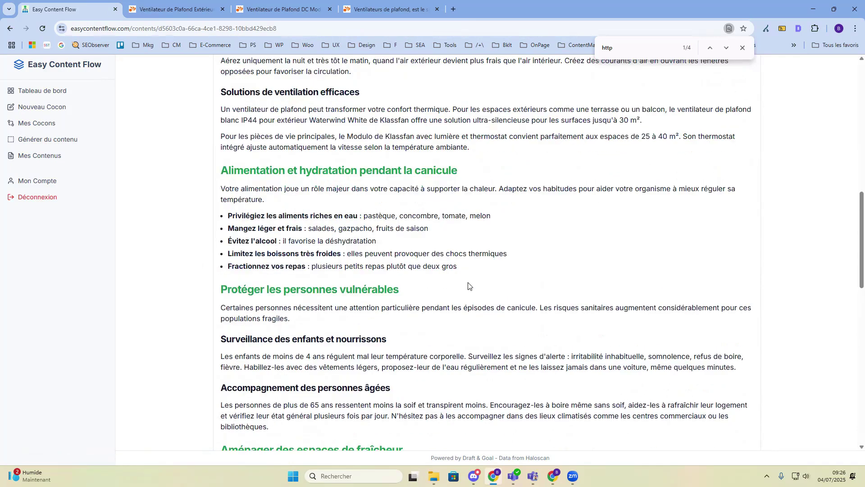
{"action": "scroll", "coordinate": [468, 290], "scroll_direction": "up", "scroll_amount": 3}
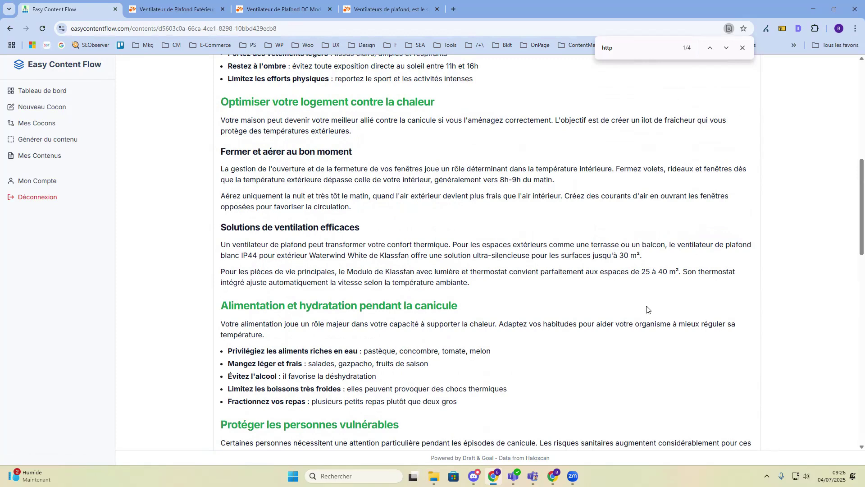
Examine the article's remaining sections through "Préparer la nuit pour bien dormir", and return to its title and introduction.
{"action": "scroll", "coordinate": [647, 309], "scroll_direction": "down", "scroll_amount": 4}
{"action": "scroll", "coordinate": [569, 275], "scroll_direction": "down", "scroll_amount": 5}
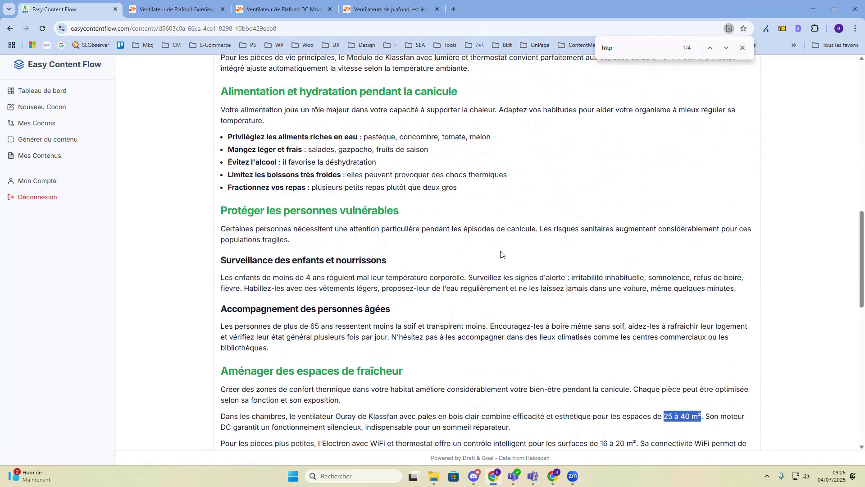
{"action": "scroll", "coordinate": [552, 300], "scroll_direction": "down", "scroll_amount": 3}
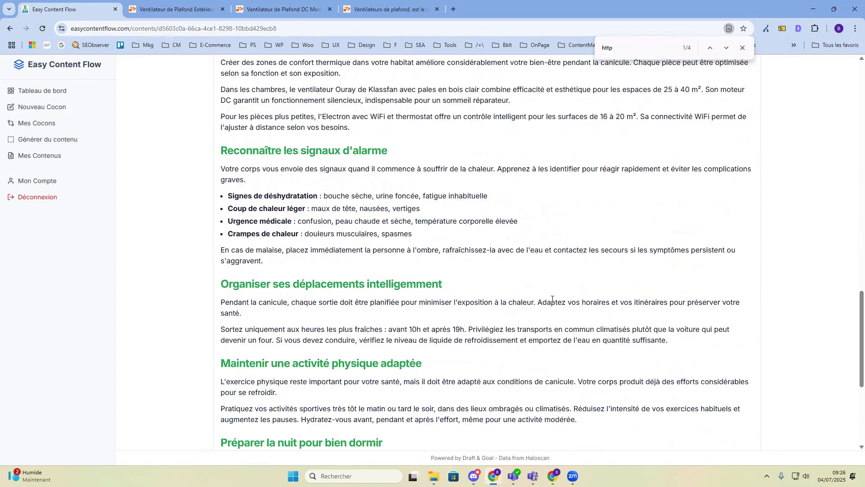
{"action": "scroll", "coordinate": [548, 331], "scroll_direction": "down", "scroll_amount": 1}
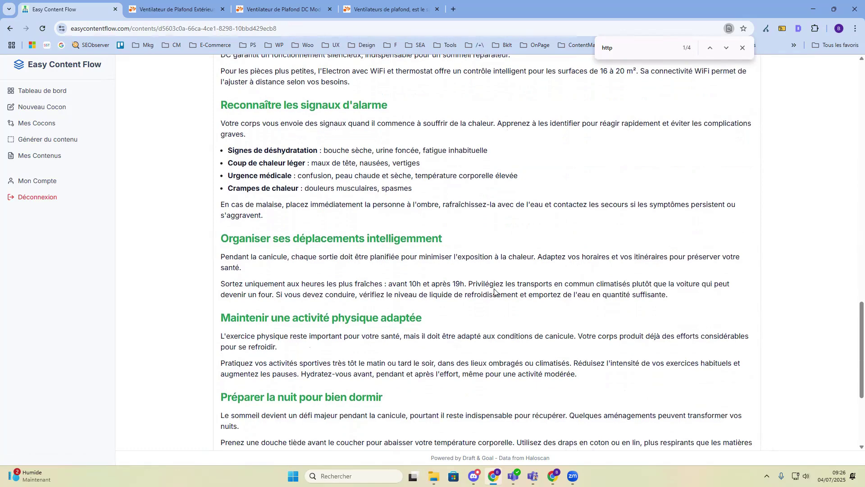
{"action": "scroll", "coordinate": [620, 261], "scroll_direction": "down", "scroll_amount": 3}
{"action": "scroll", "coordinate": [460, 381], "scroll_direction": "up", "scroll_amount": 10}
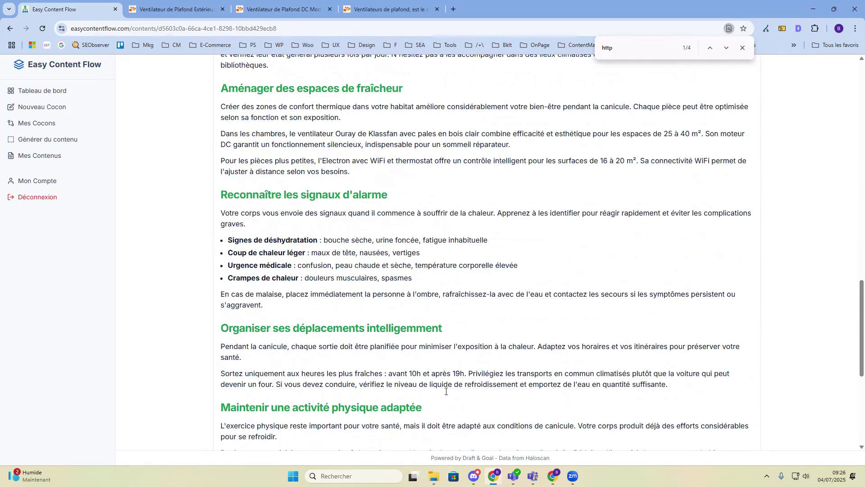
{"action": "scroll", "coordinate": [446, 391], "scroll_direction": "up", "scroll_amount": 13}
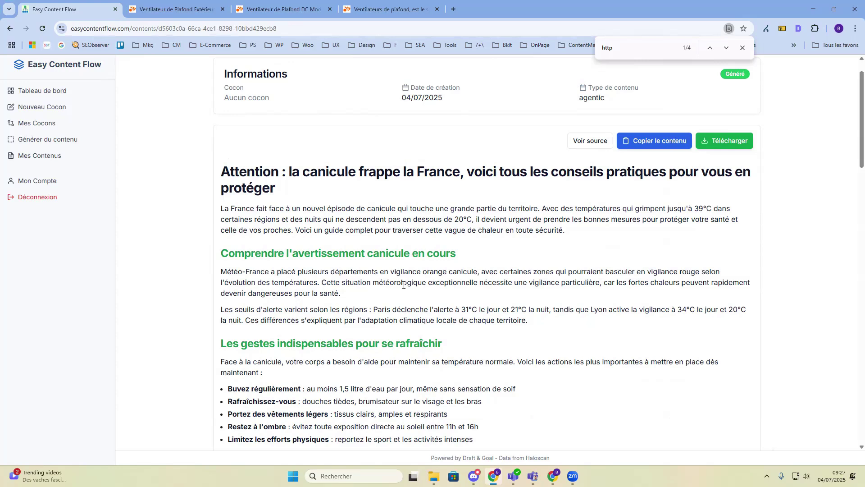
{"action": "scroll", "coordinate": [404, 290], "scroll_direction": "down", "scroll_amount": 4}
{"action": "scroll", "coordinate": [396, 351], "scroll_direction": "up", "scroll_amount": 5}
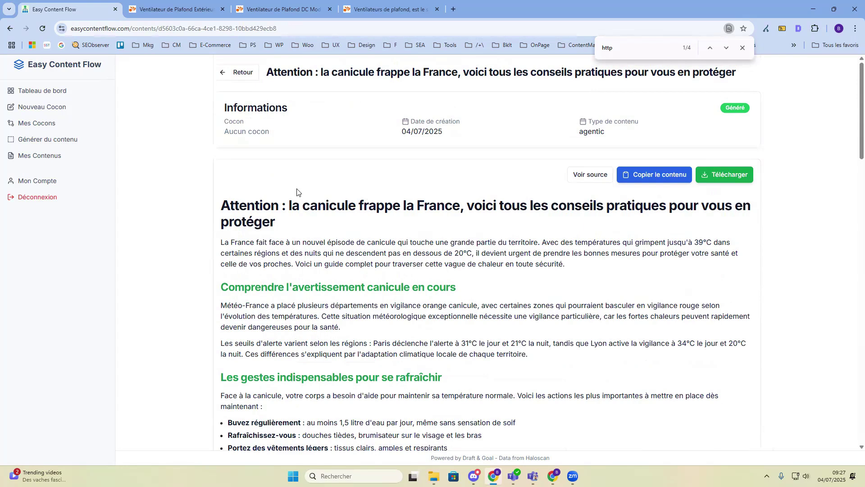
{"action": "scroll", "coordinate": [298, 185], "scroll_direction": "up", "scroll_amount": 1}
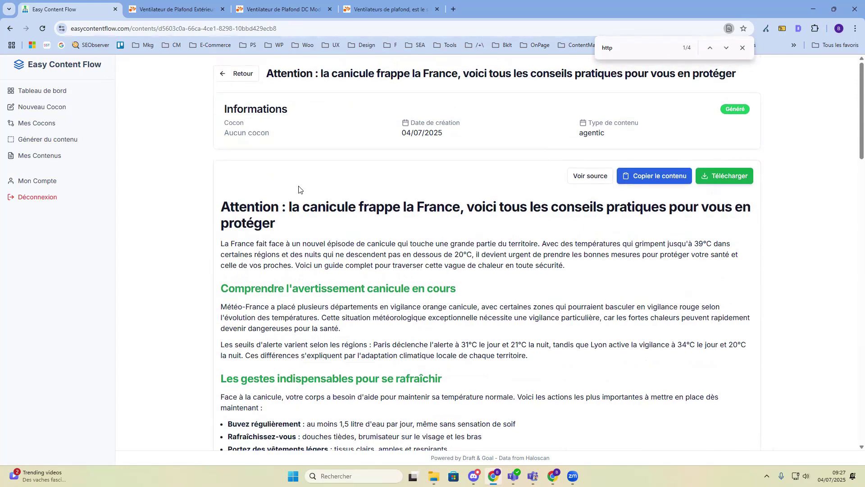